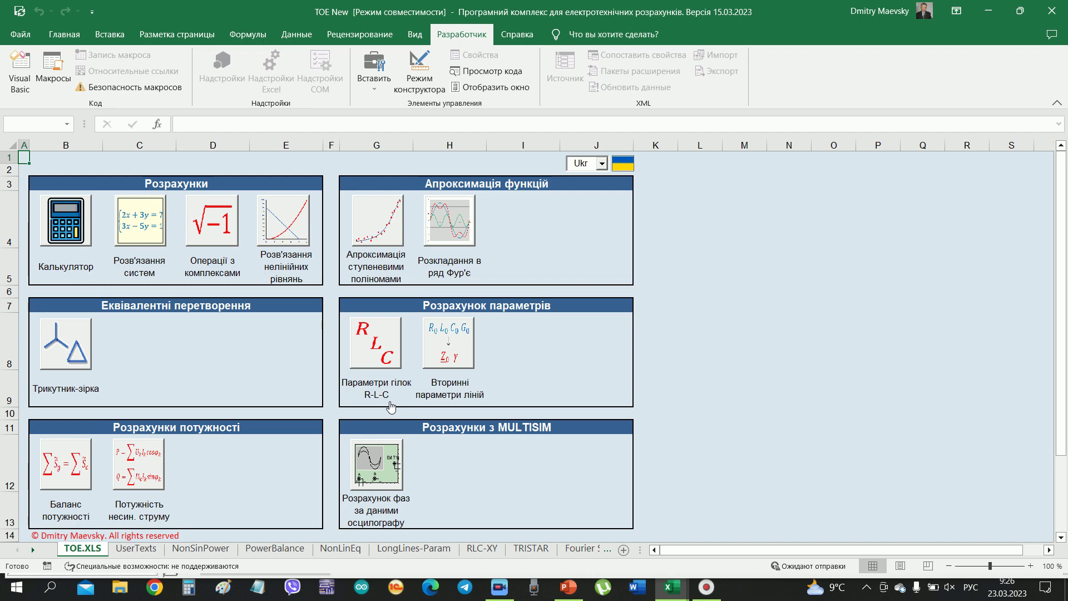
View the electrical engineering calculator and the linear equation system solver, returning to the start sheet
click(62, 234)
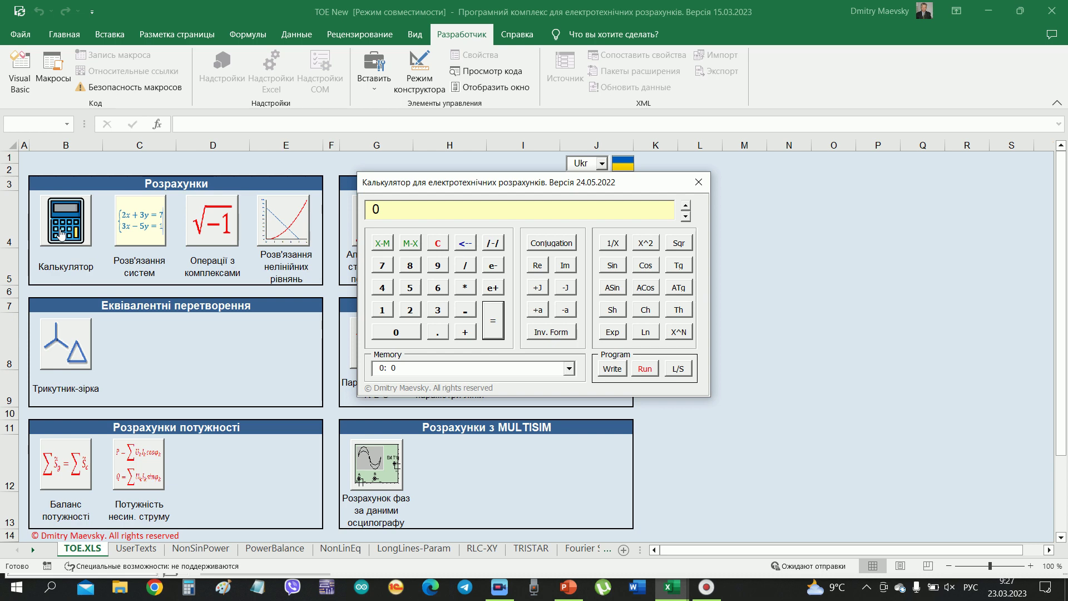
click(699, 182)
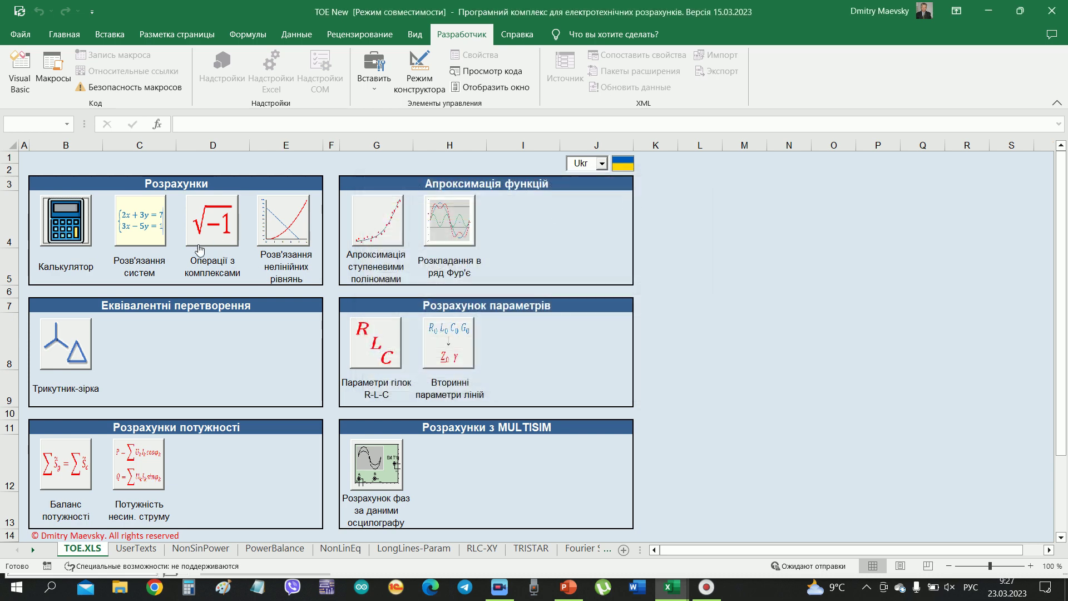
click(136, 225)
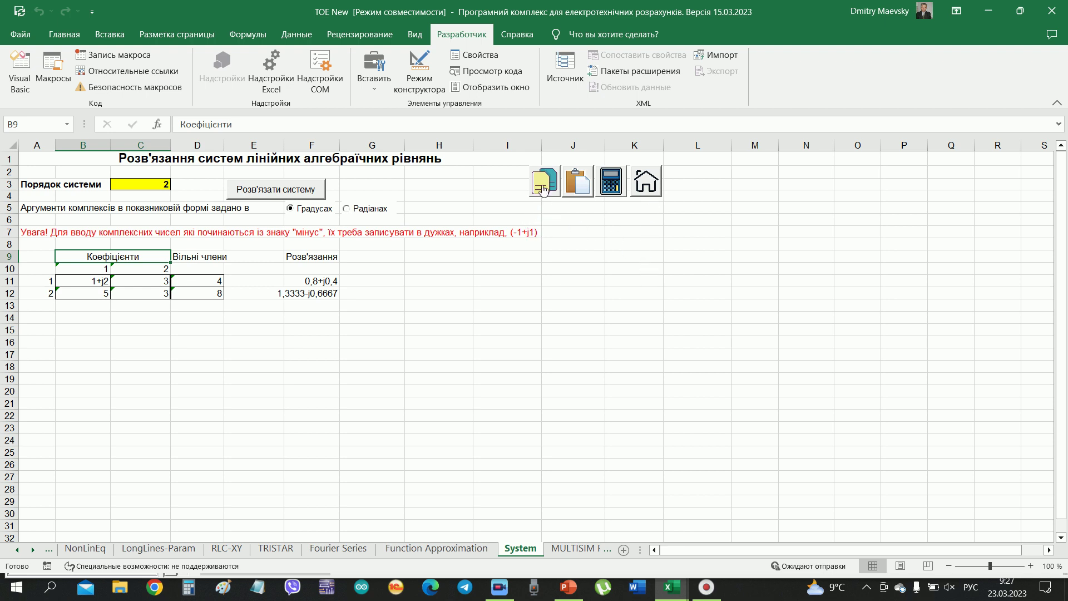
click(647, 182)
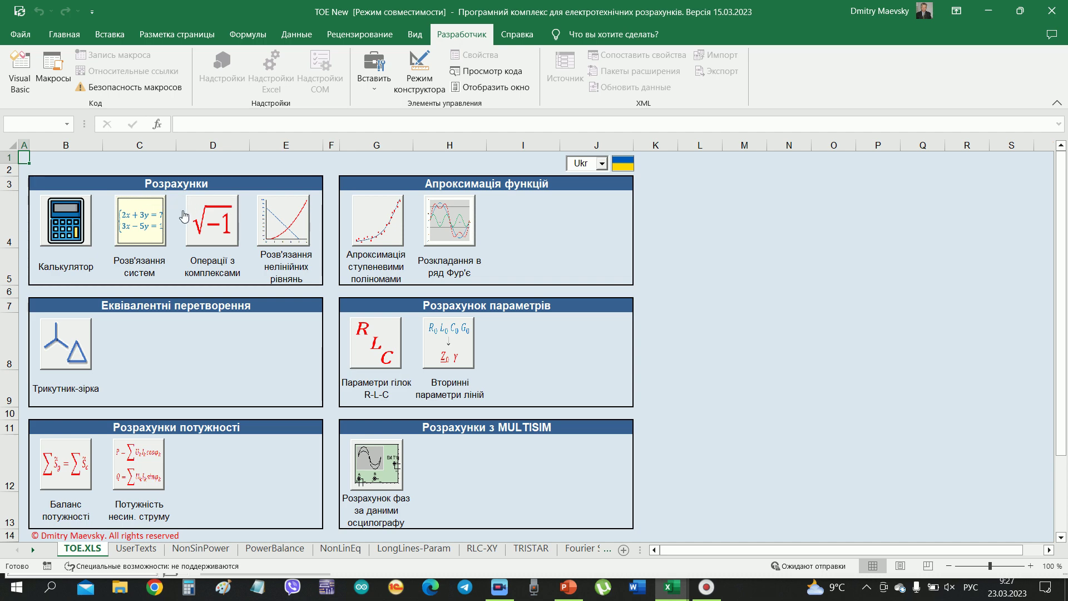
Reopen the linear equation system solver and view the calculator from that sheet, then close the calculator
click(148, 241)
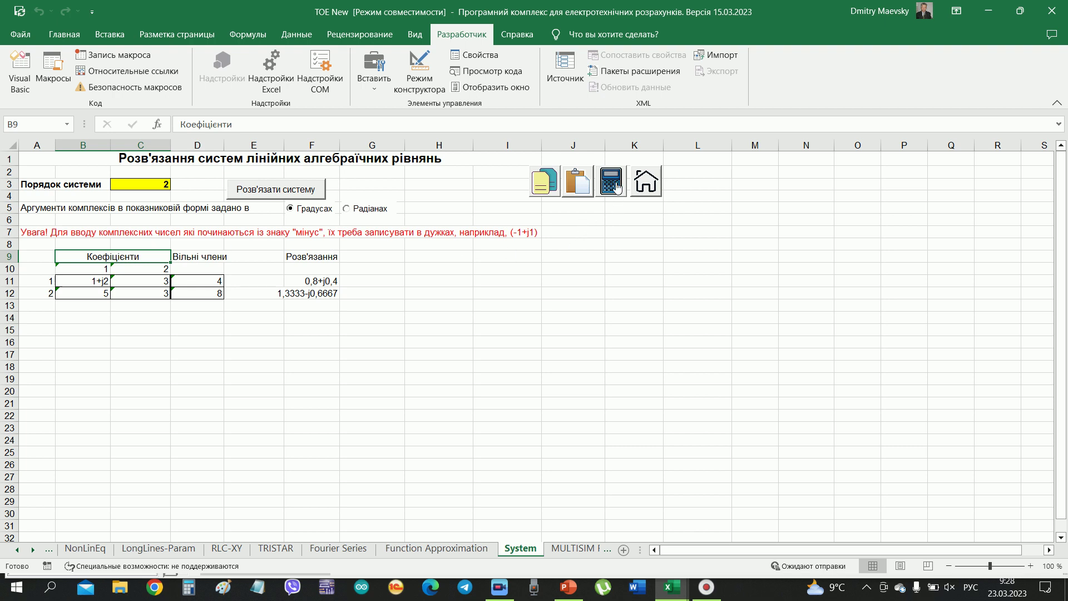
click(611, 181)
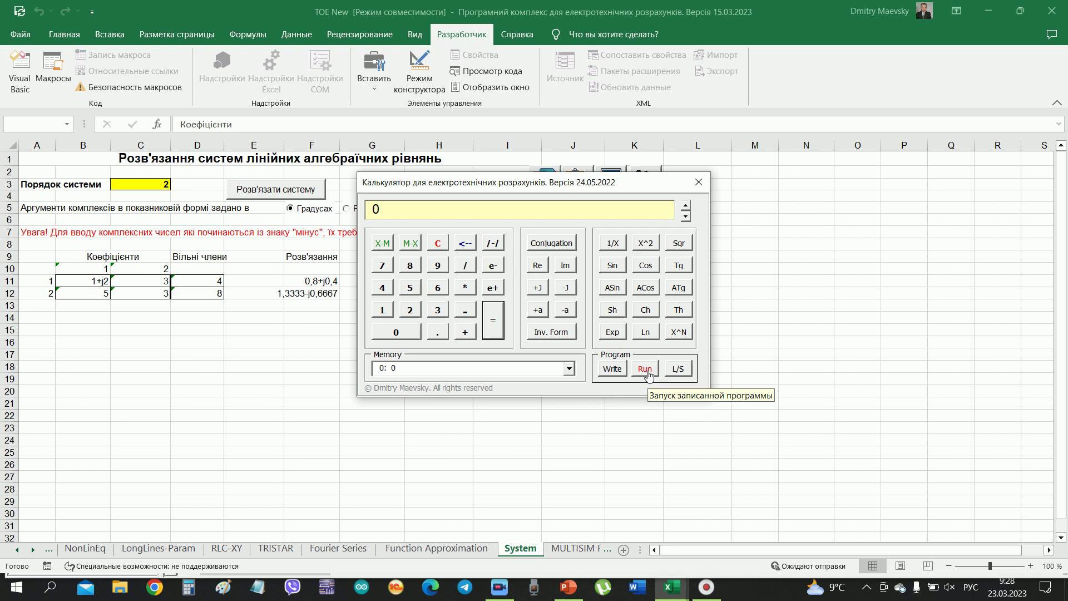
click(698, 183)
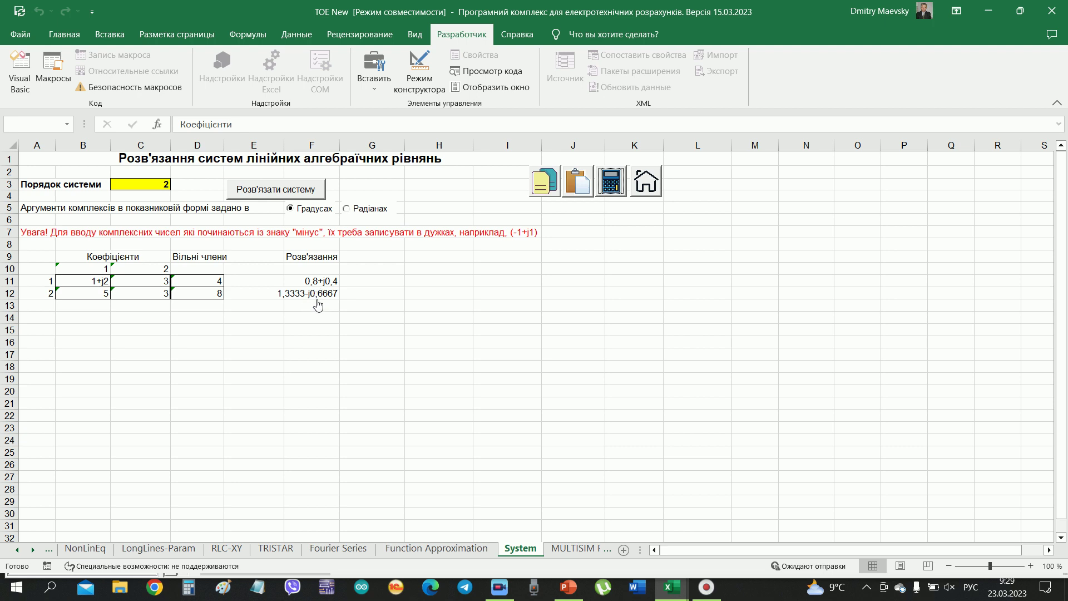
Copy the two solutions in F11:F12 of the System sheet into the current cells B7:C7 of the PowerBalance sheet and return to the start sheet
click(316, 283)
shift+click(317, 293)
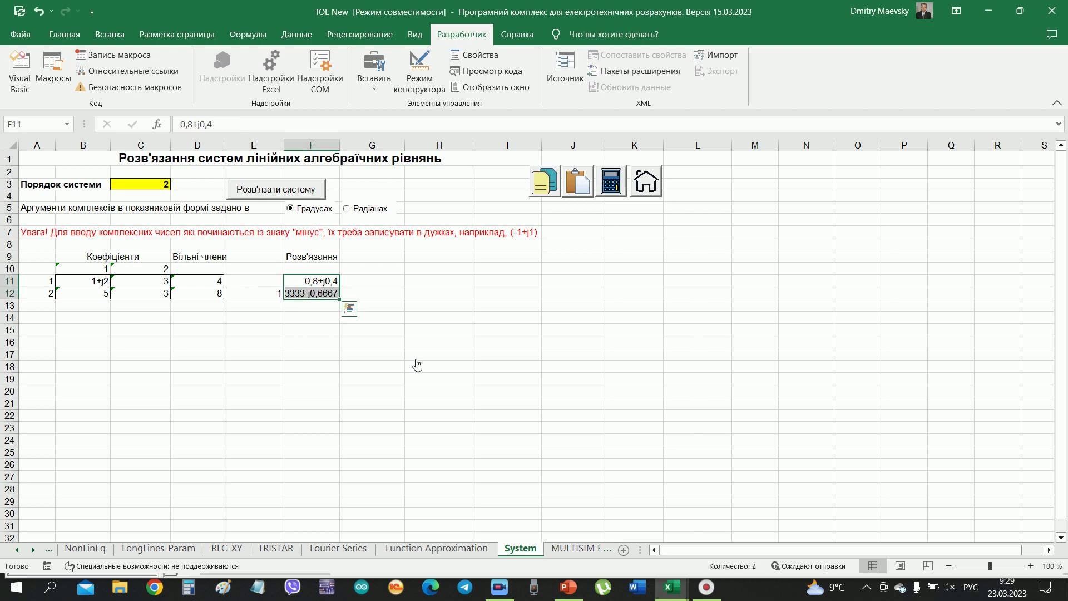
click(549, 191)
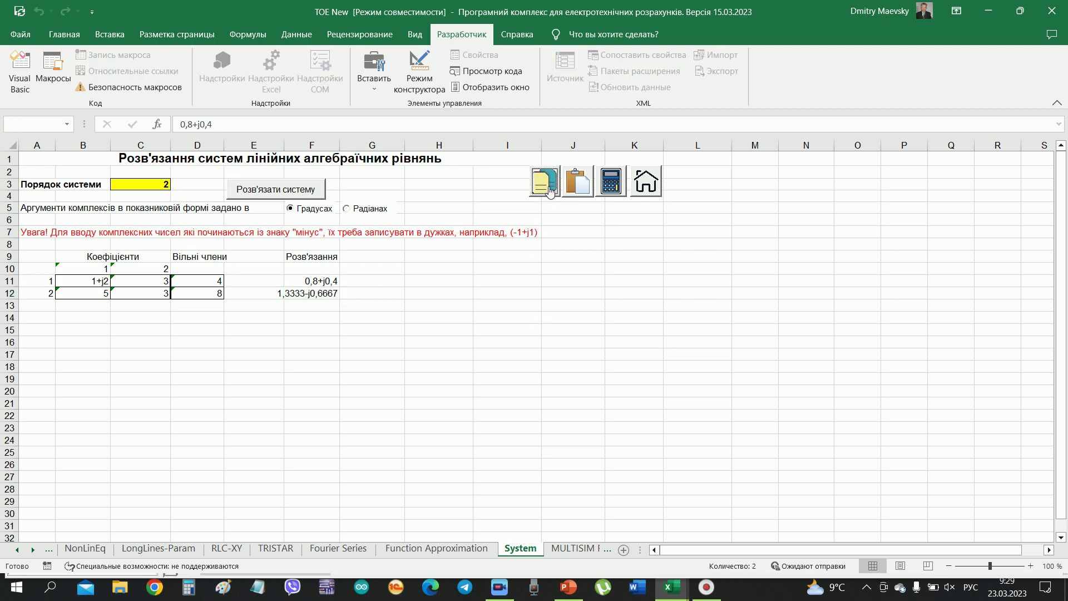
click(645, 192)
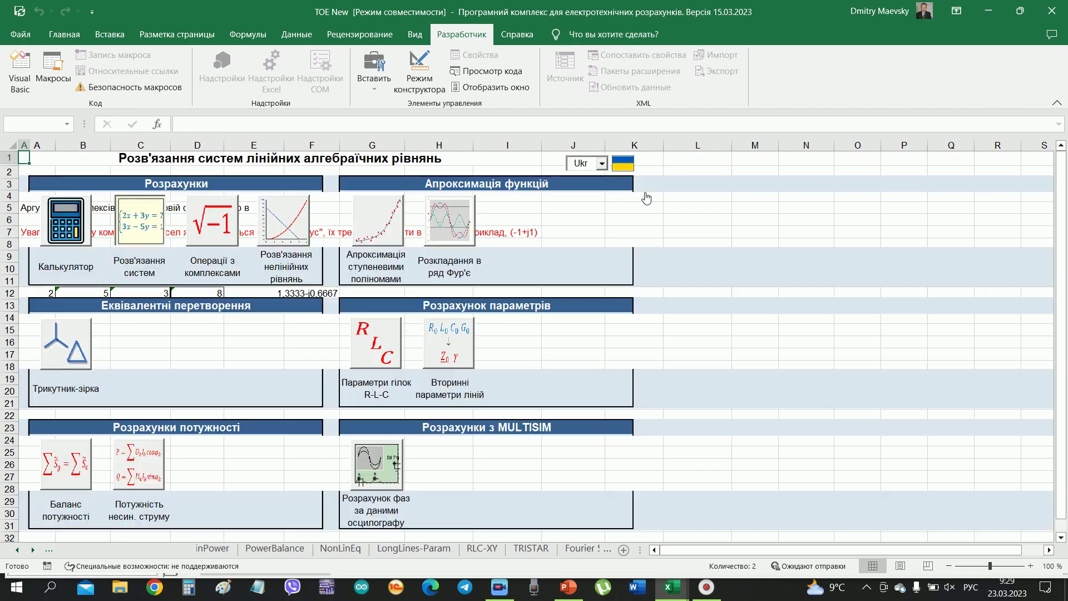
click(67, 472)
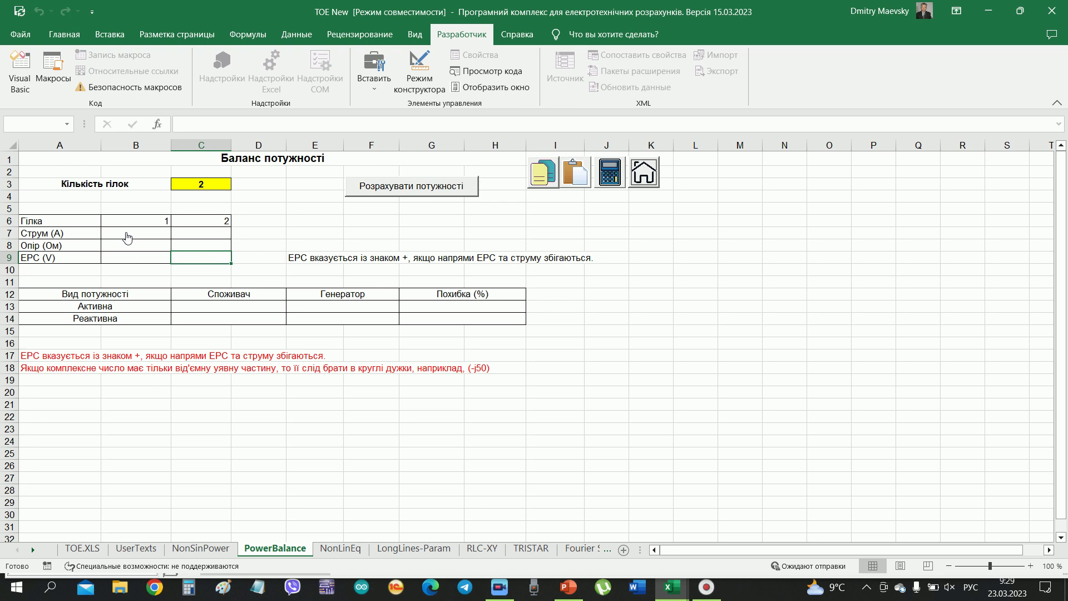
drag(127, 237, 192, 240)
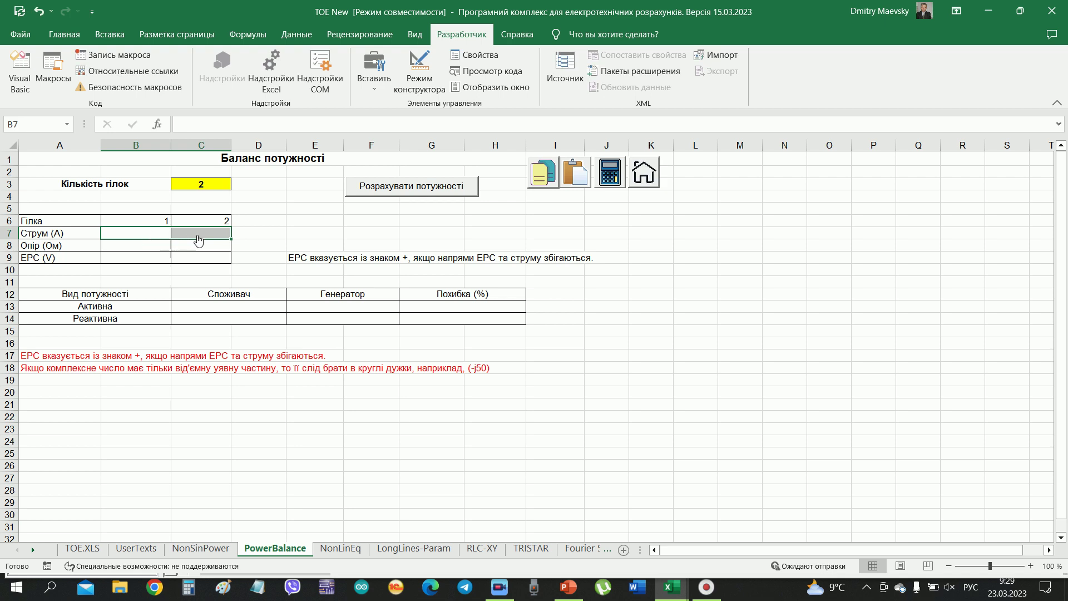
click(578, 177)
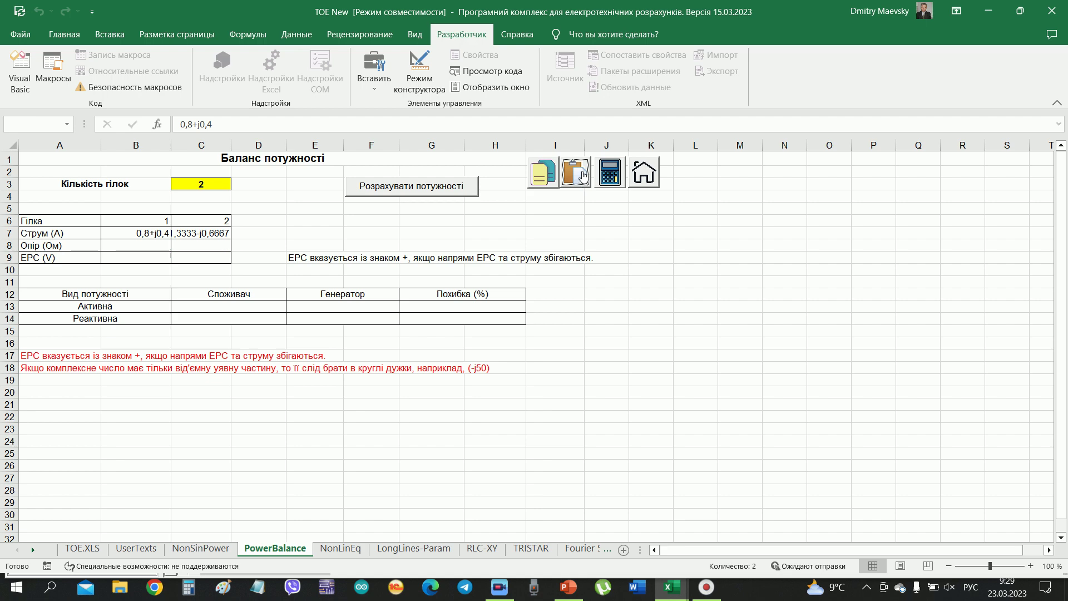
click(651, 180)
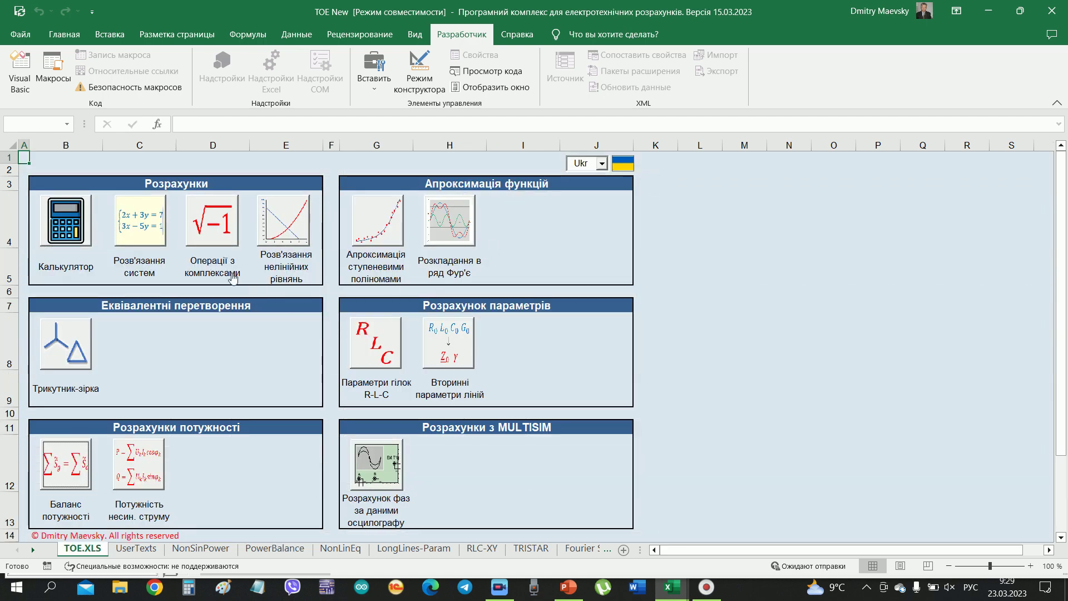
View the complex number operations sheet and the nonlinear equation solver, returning to the start sheet
click(210, 233)
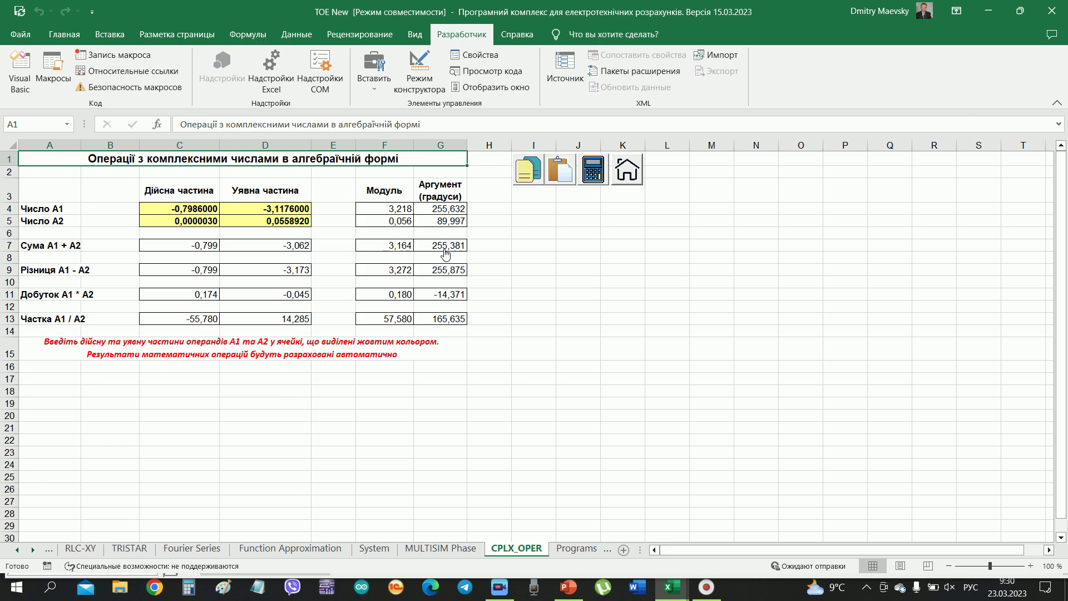
click(628, 177)
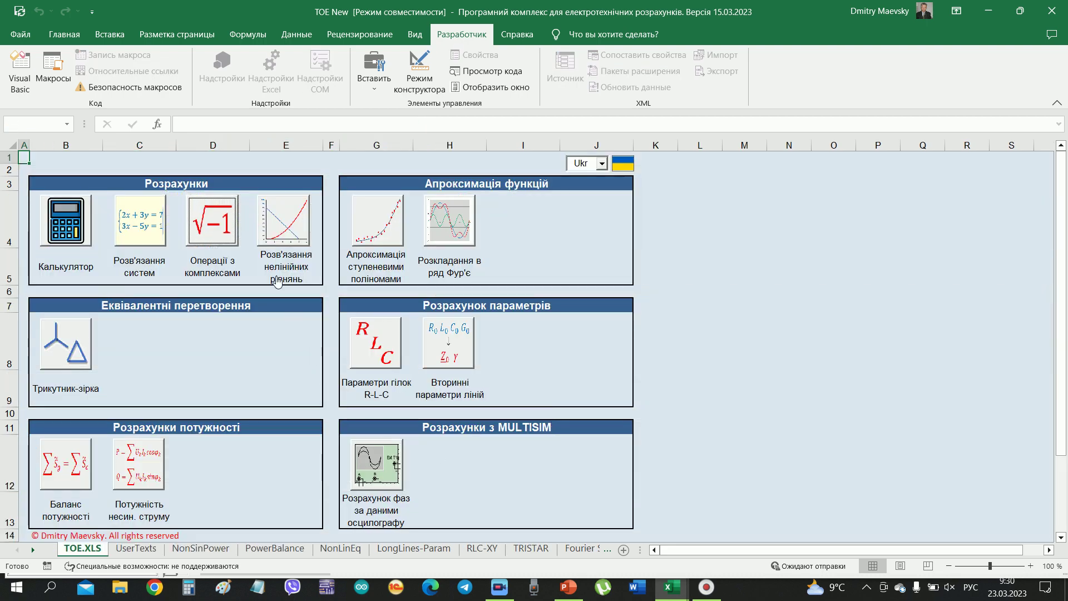
click(282, 233)
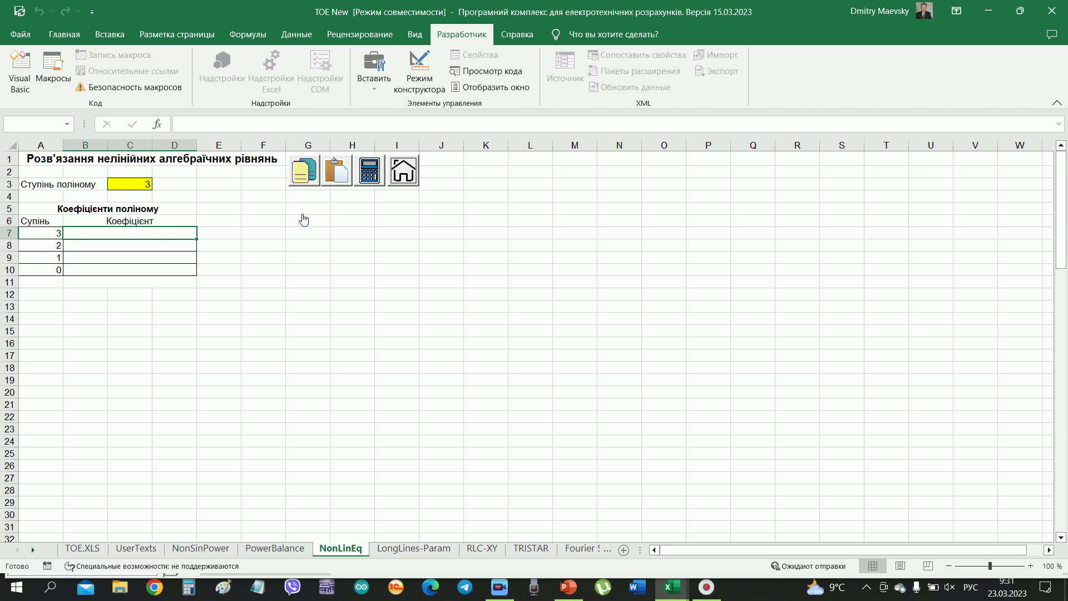
click(403, 174)
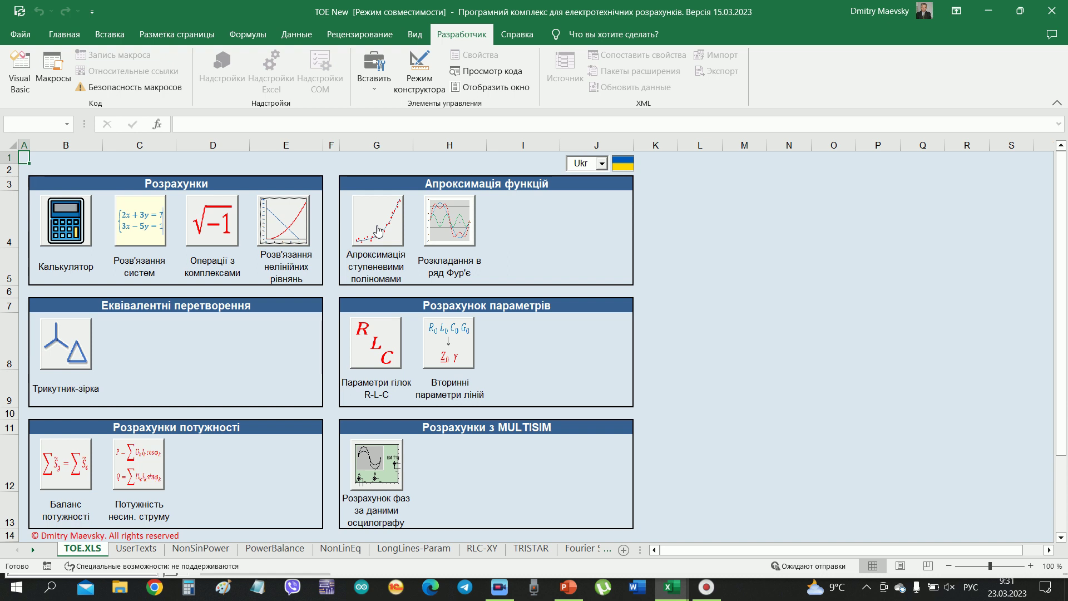
Calculate the polynomial coefficients on the Function Approximation sheet from its existing table and return to the start sheet
click(377, 231)
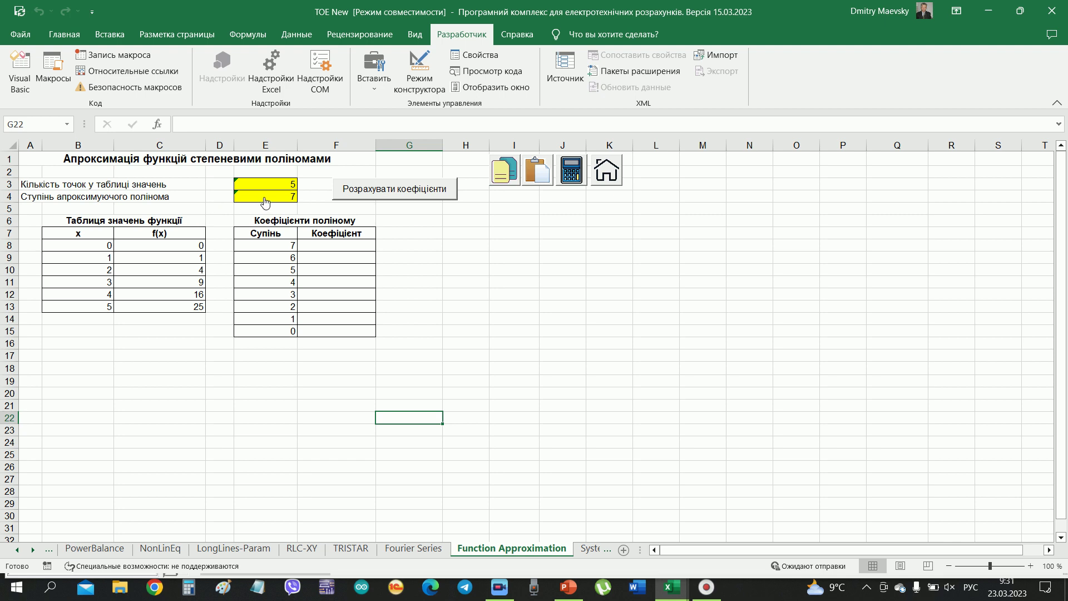
click(392, 189)
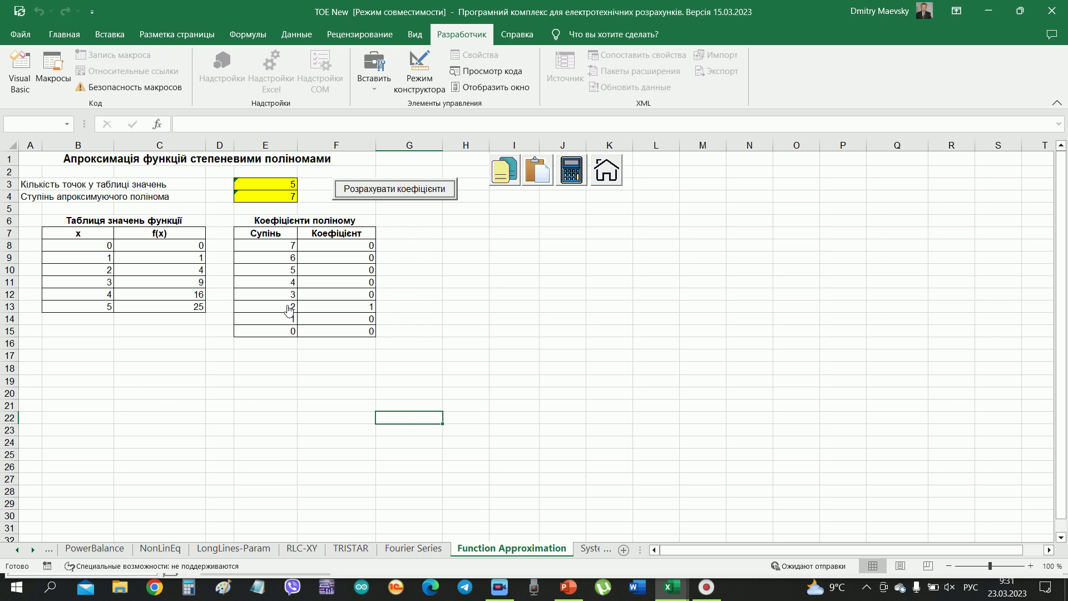
click(605, 172)
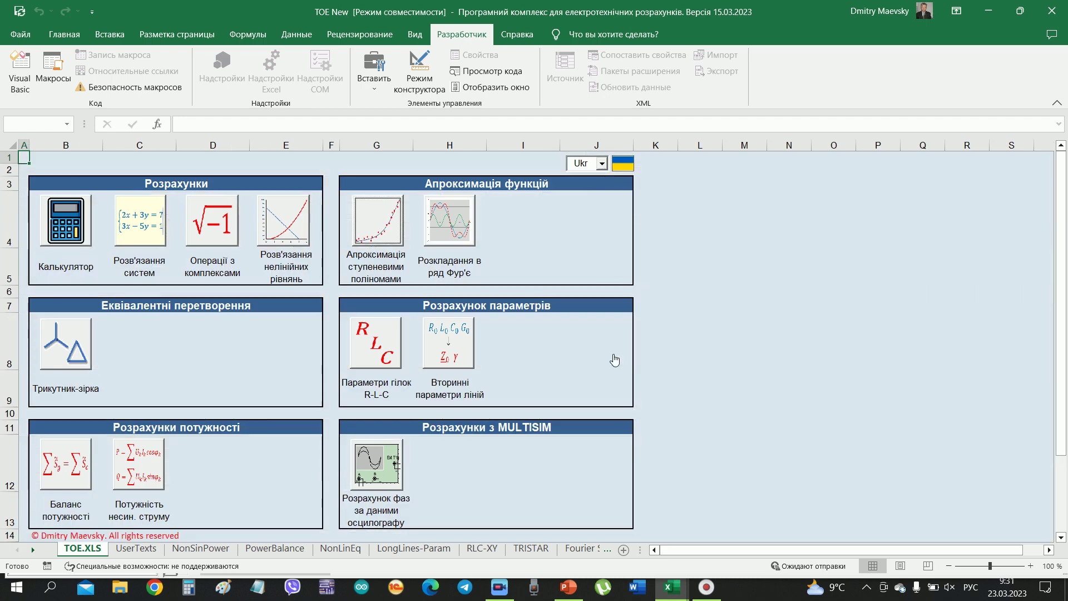
View the Fourier series expansion sheet and the triangle-star conversion sheet, returning to the start sheet
click(459, 239)
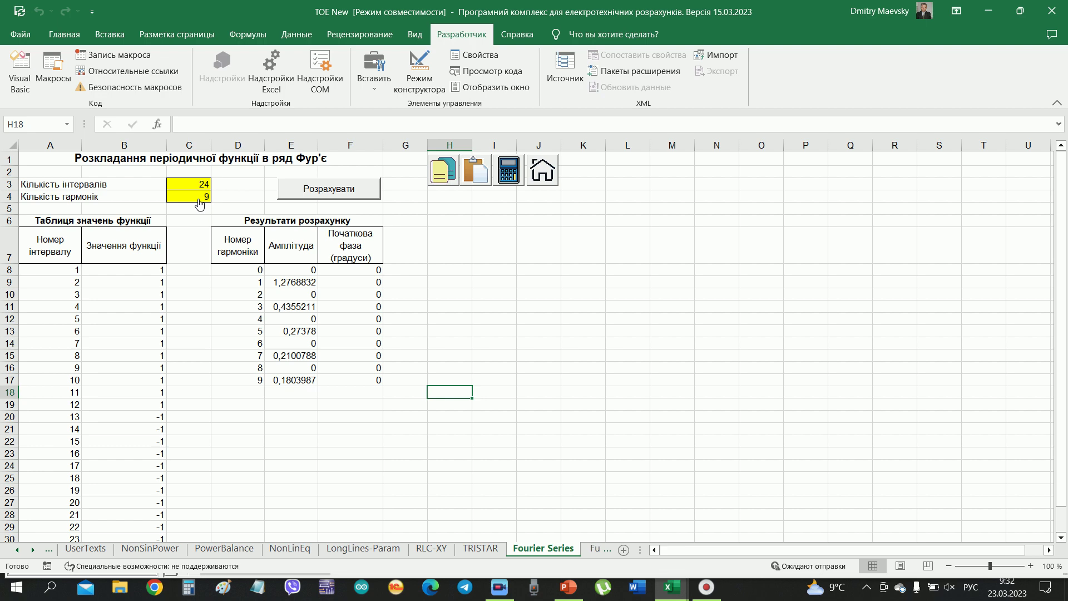
click(542, 170)
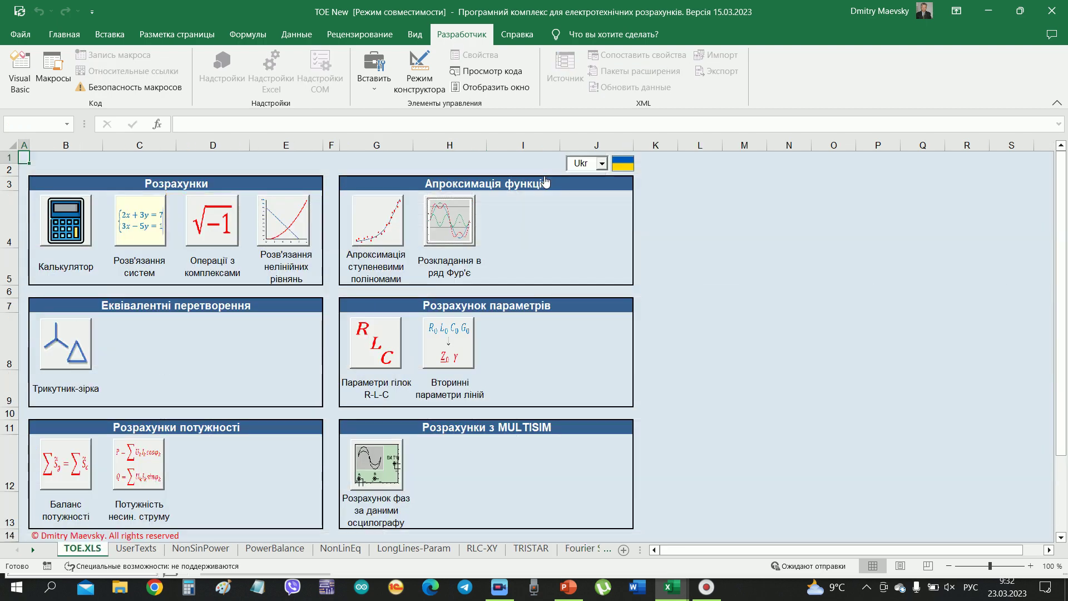
click(81, 364)
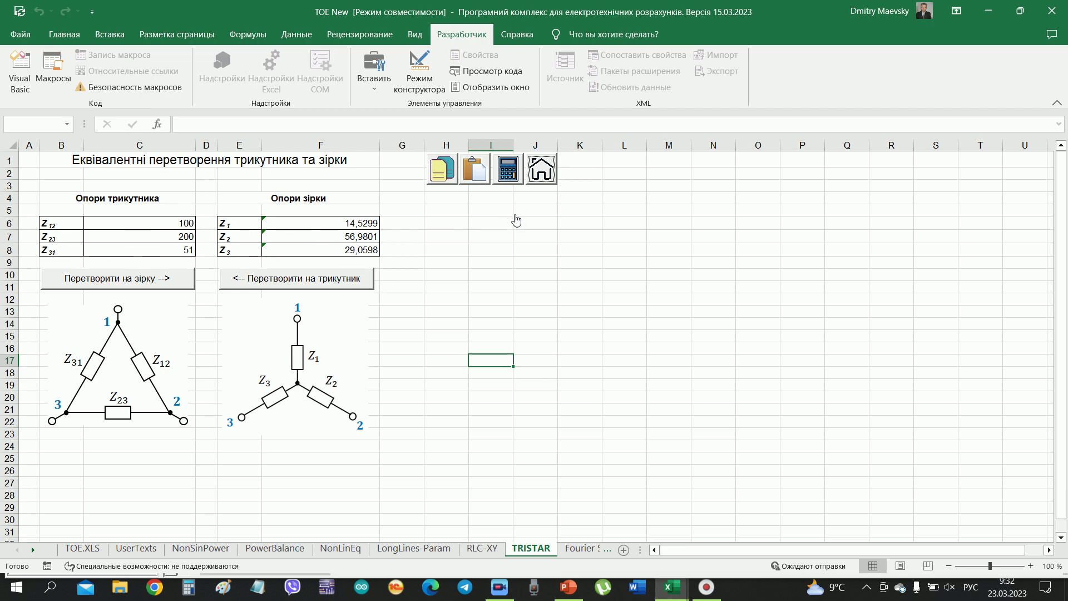
click(546, 182)
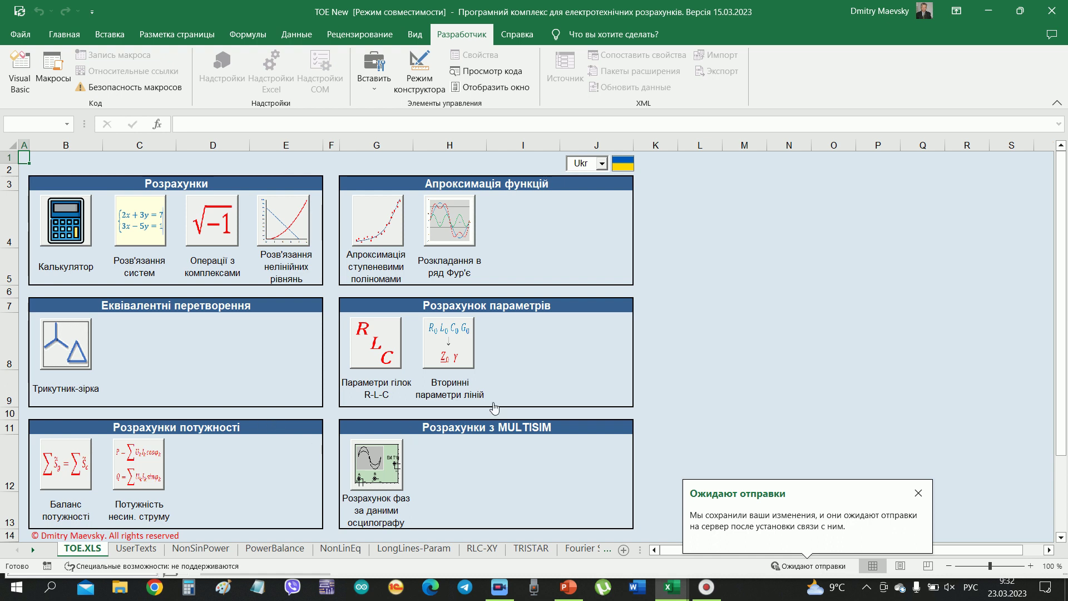
View the R-L-C branch parameters sheet and the secondary line parameters sheet, returning to the start sheet
click(377, 362)
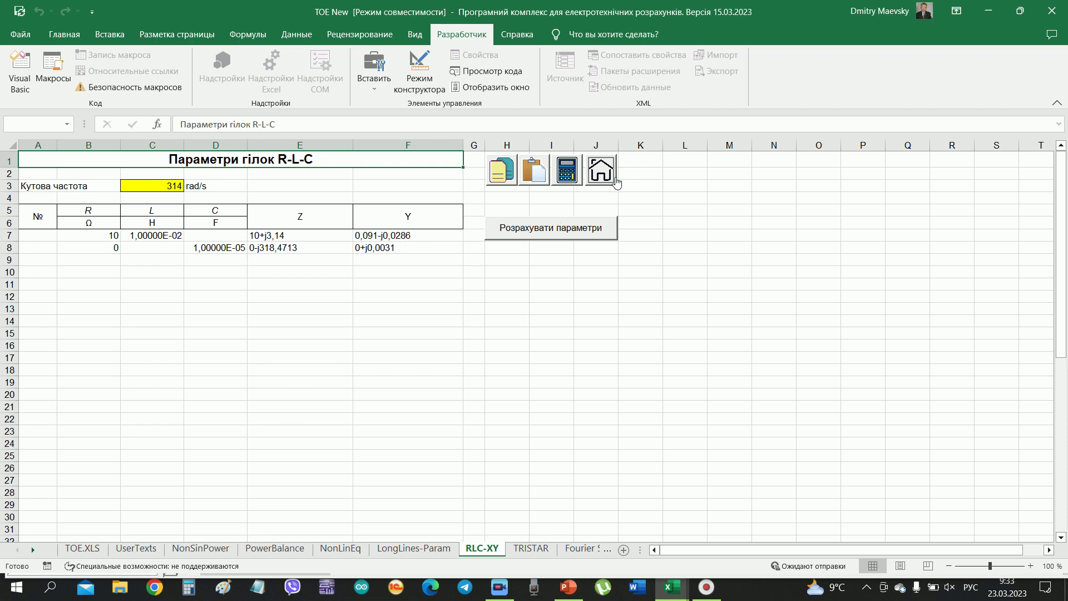
click(601, 171)
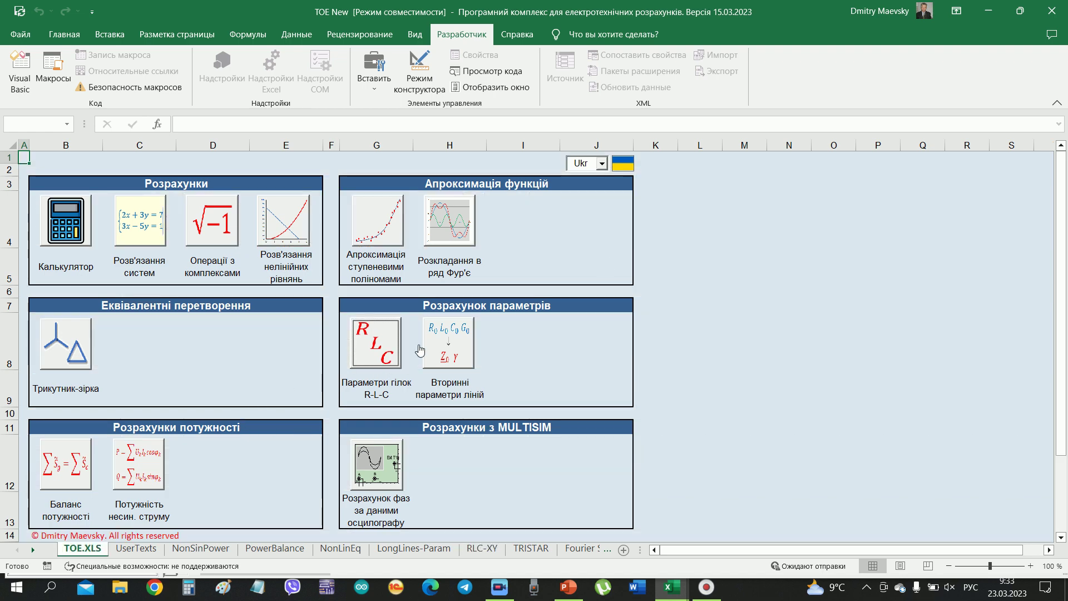
click(455, 360)
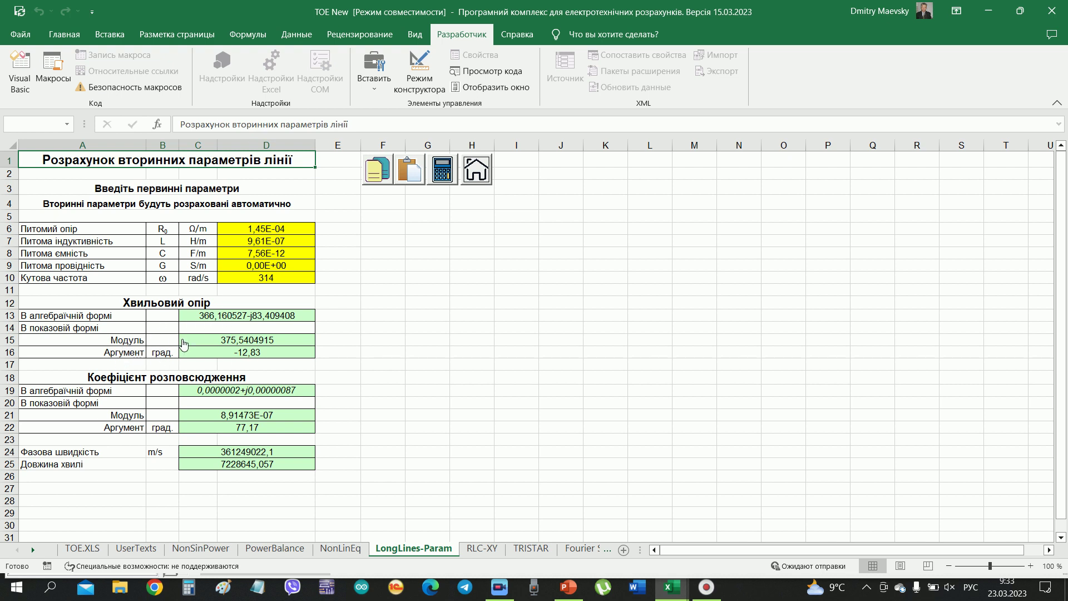
click(476, 171)
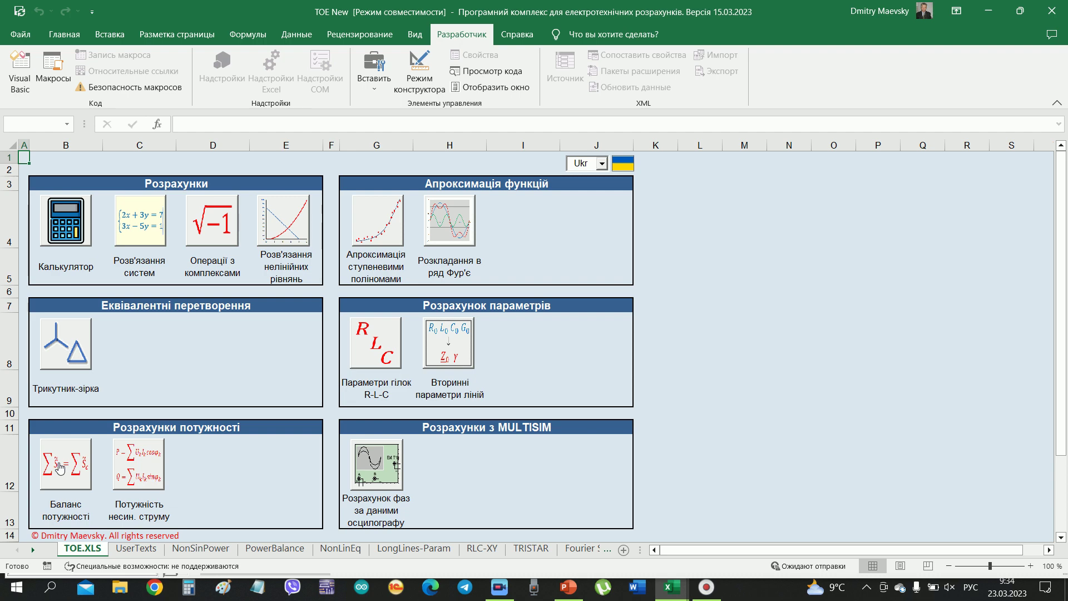
View the power balance sheet and the non-sinusoidal current power sheet, returning to the start sheet
click(60, 468)
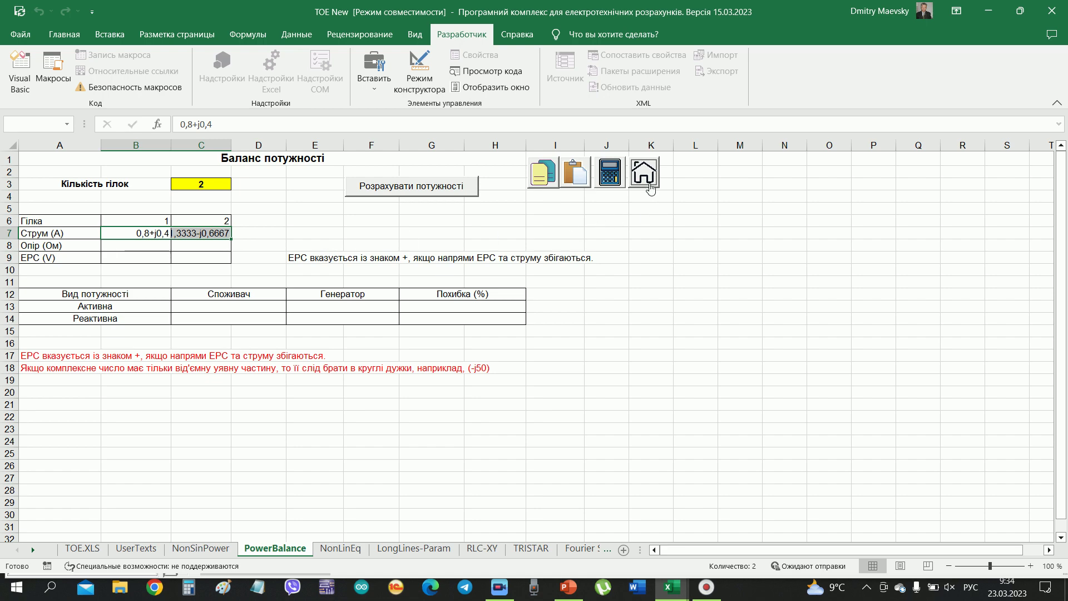
click(644, 175)
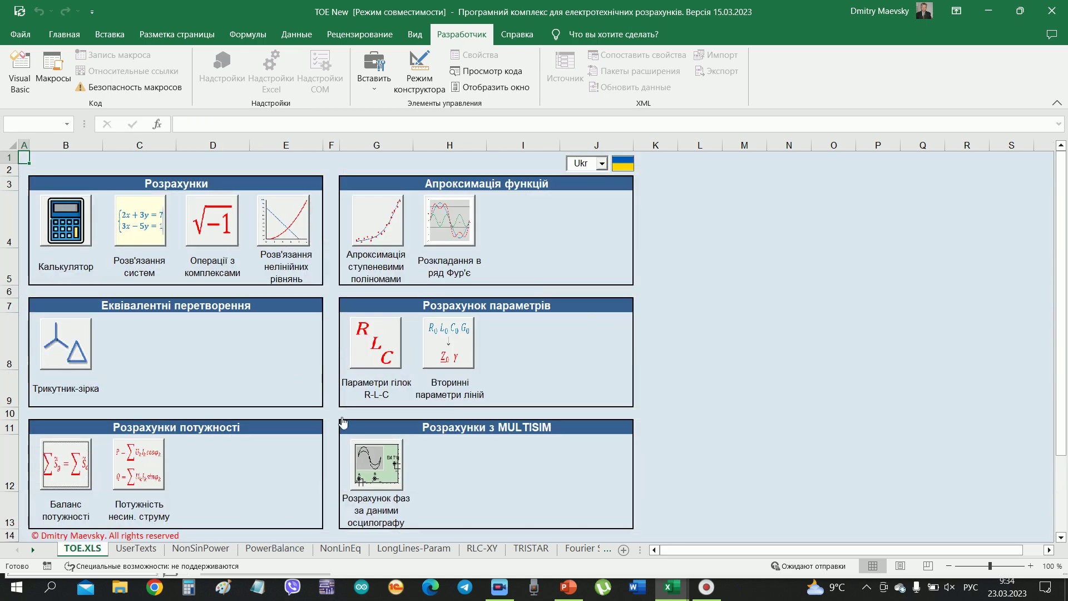
click(153, 475)
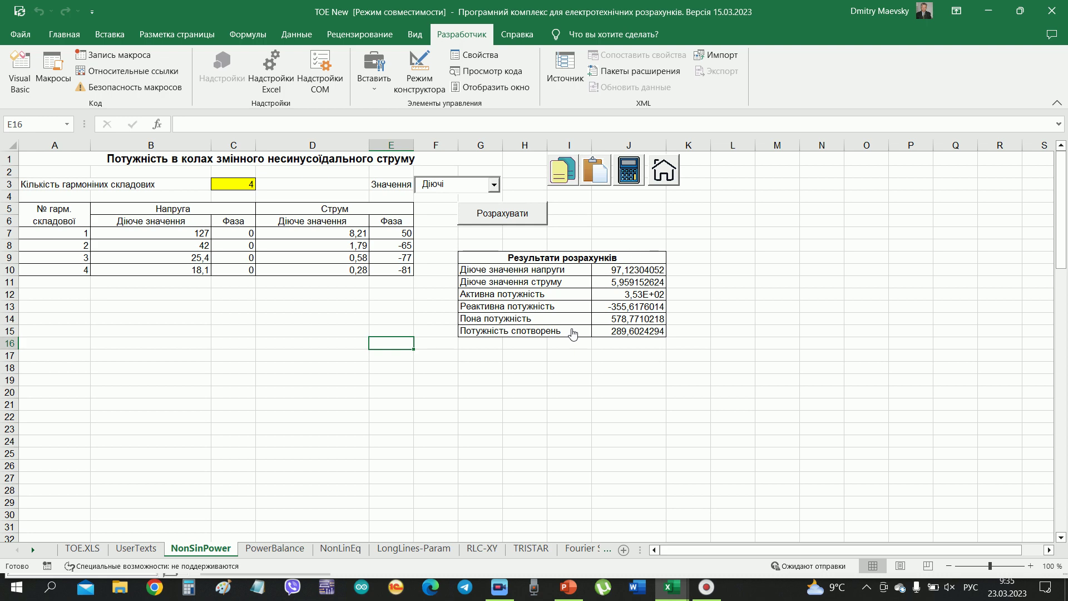
click(677, 176)
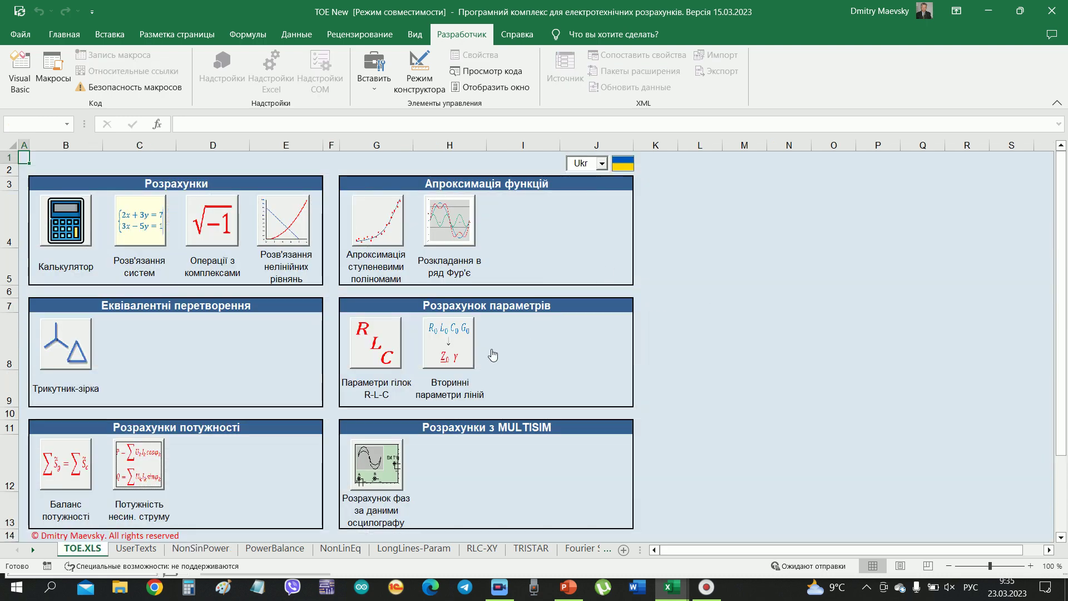
View the MULTISIM oscilloscope phase calculation sheet and return to the start sheet
click(367, 459)
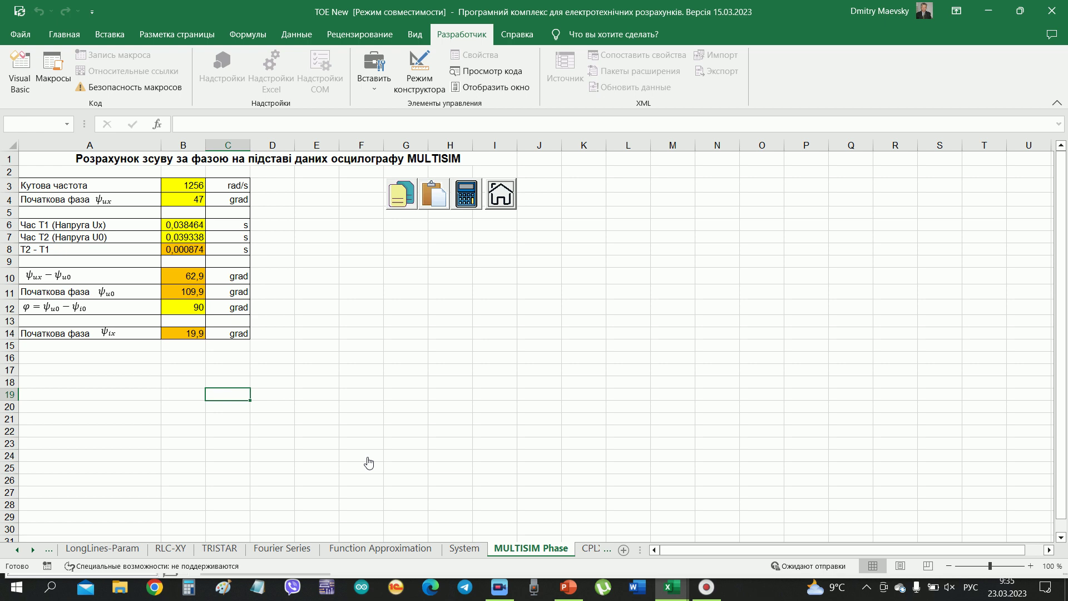
click(507, 205)
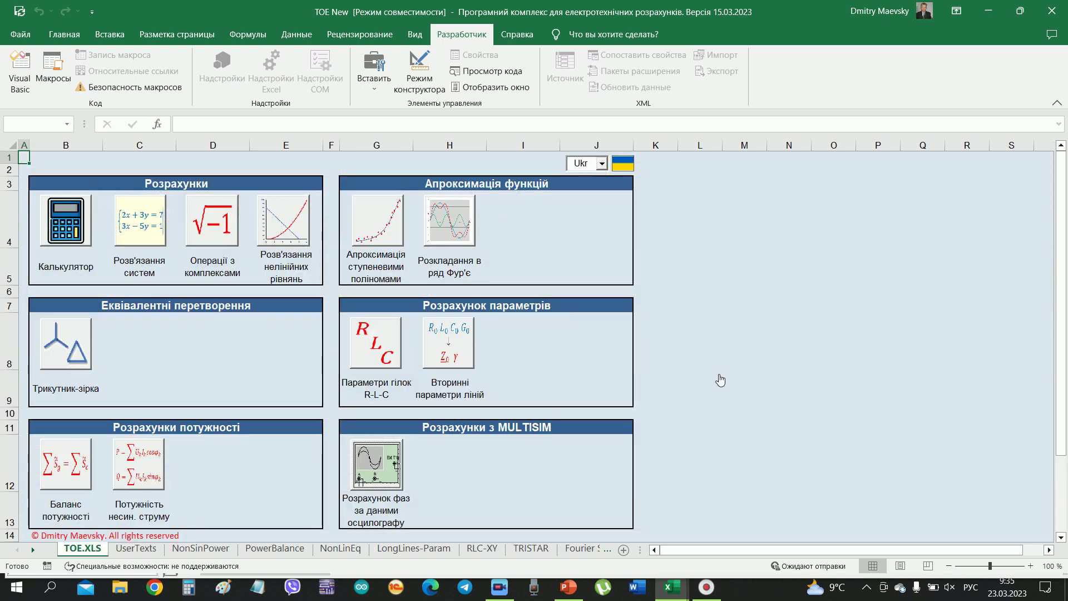